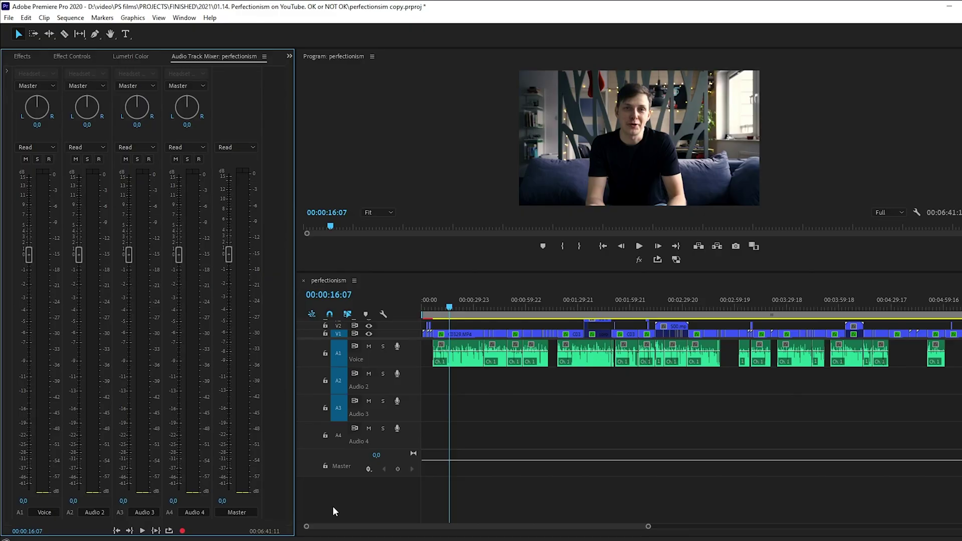
Step: Examine the audio effects of individual Voice clips, and show the audio track mixer again for comparison
click(469, 363)
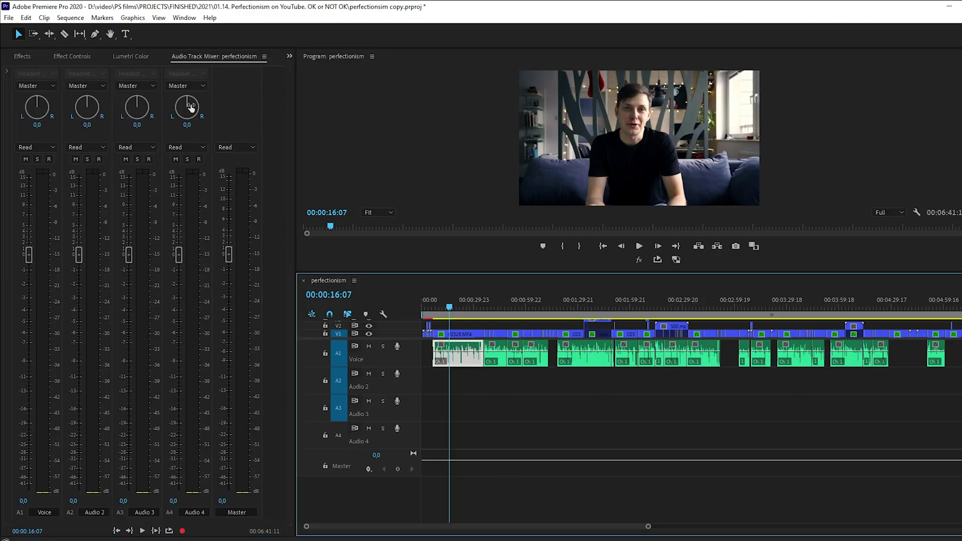
click(78, 59)
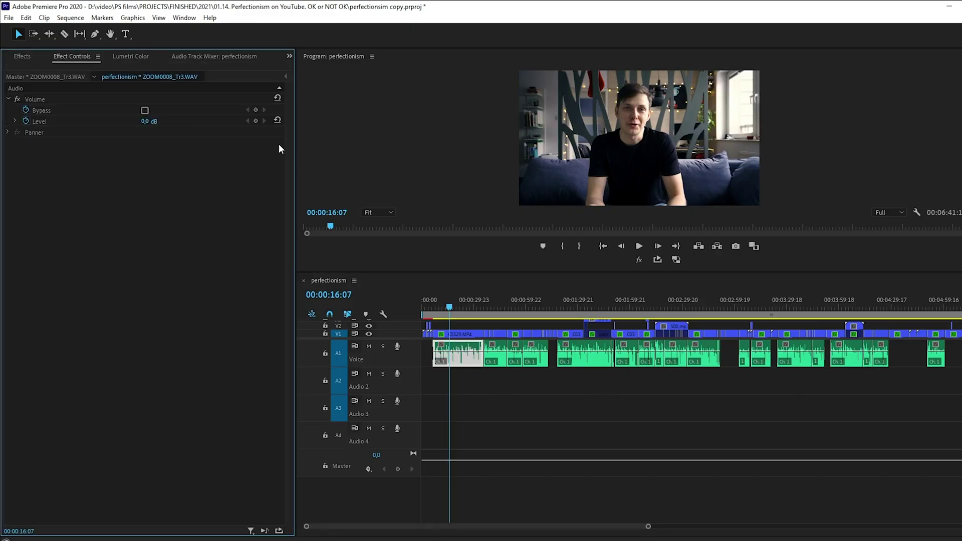
click(501, 362)
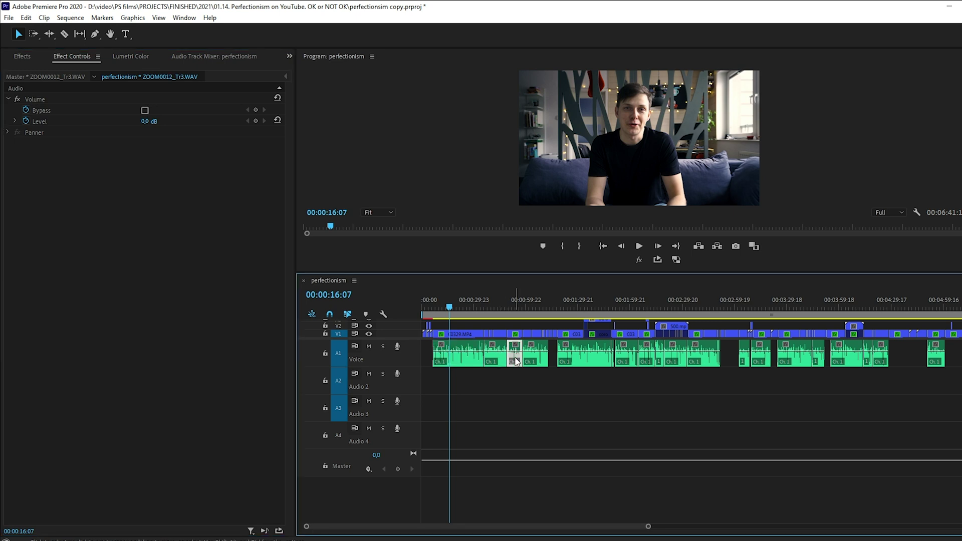
click(209, 56)
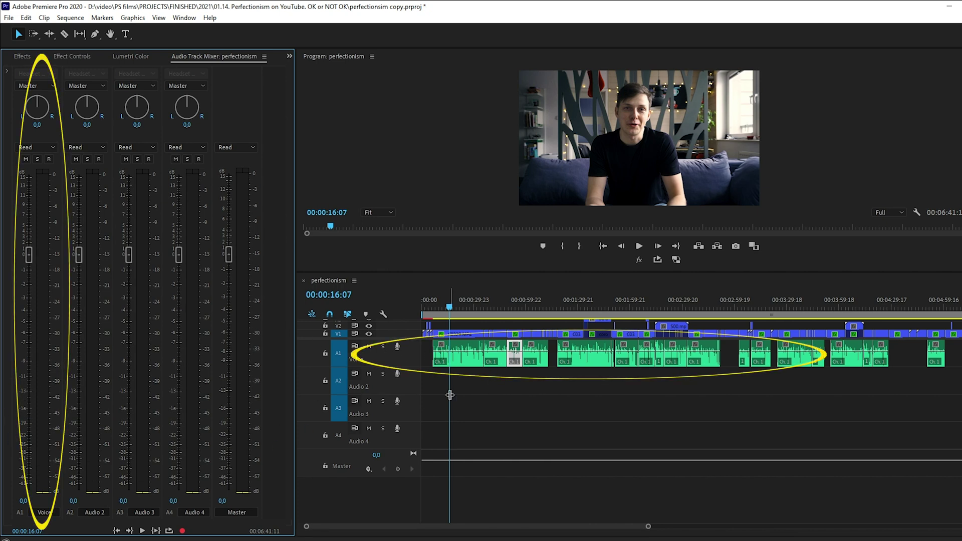
Step: Play a stretch of the first Voice clip to examine its level in the audio track mixer
click(464, 366)
key(space)
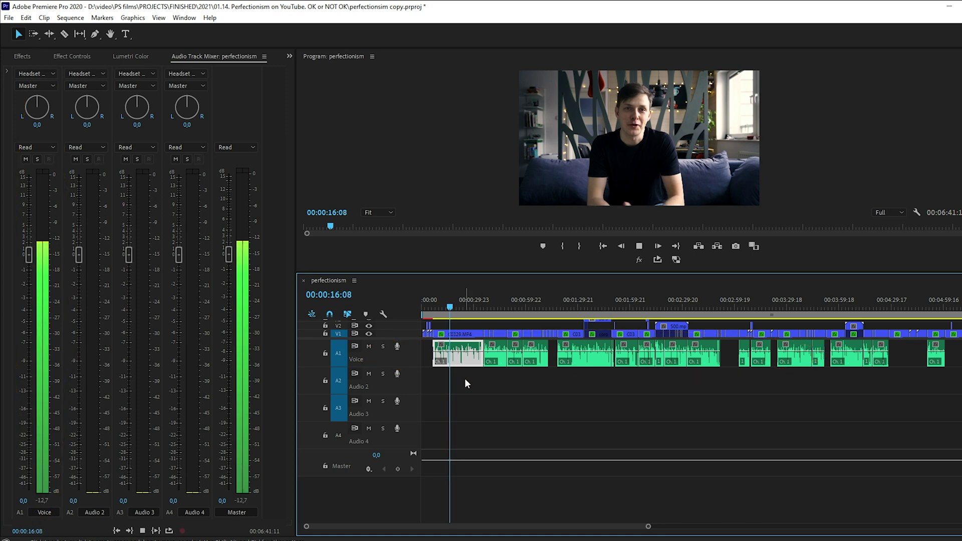
key(space)
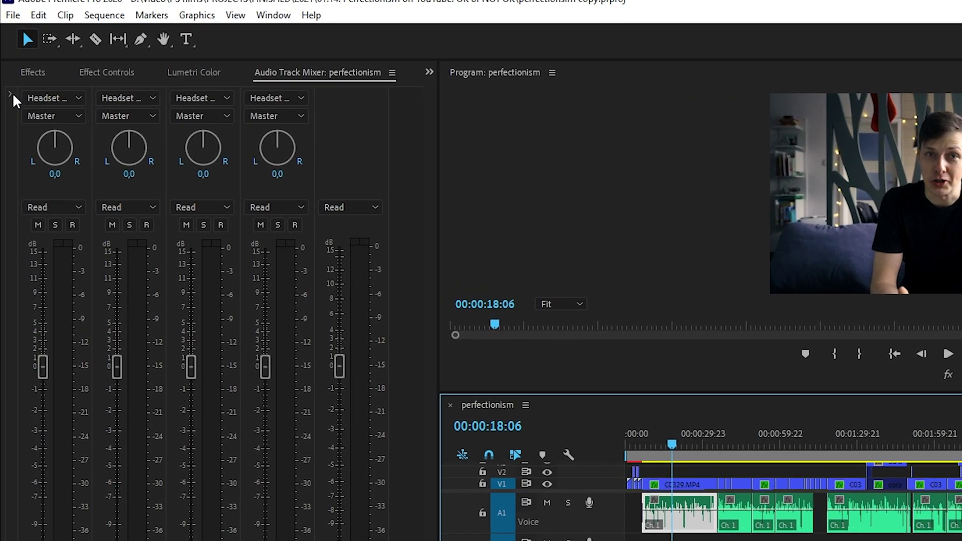
Step: Show the mixer's effect slots and add two Multiband Compressors, Bass and two Graphic Equalizers to the Voice track
click(13, 96)
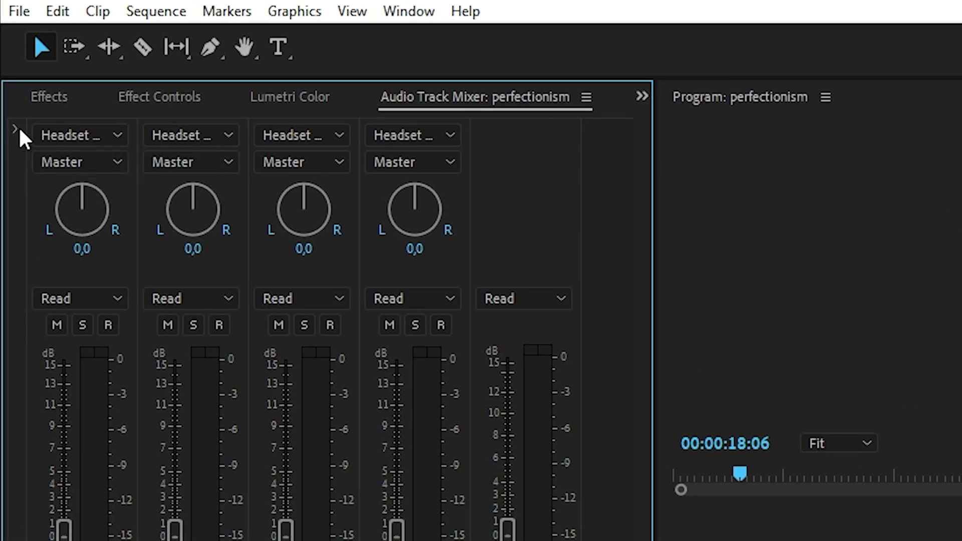
click(18, 130)
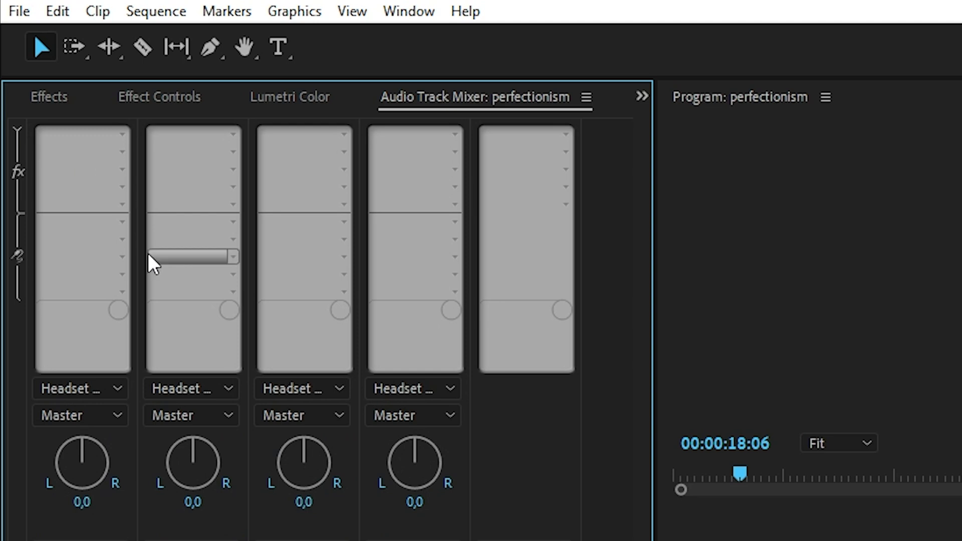
click(118, 132)
mouse_move(136, 182)
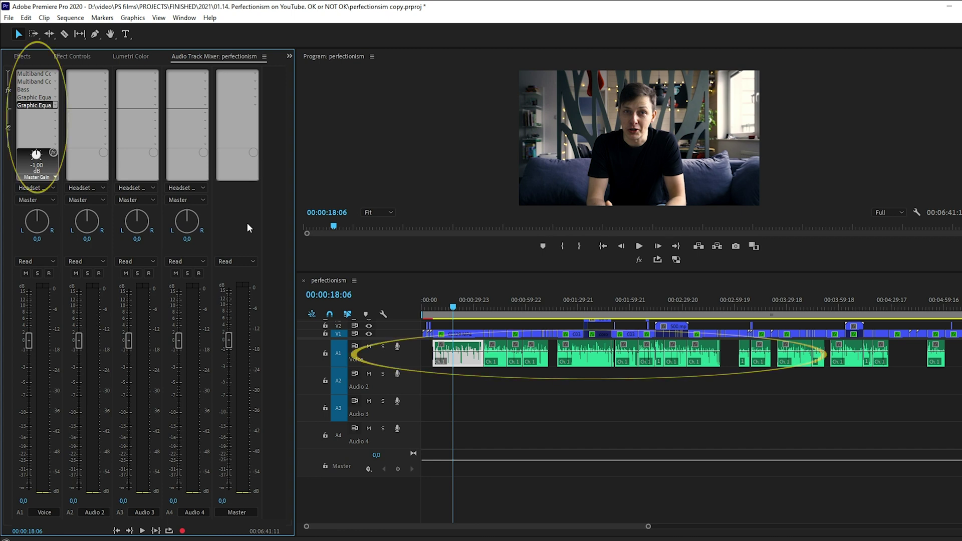
Step: Add an audio submix track to the sequence and widen the track mixer to show all its channels
click(495, 355)
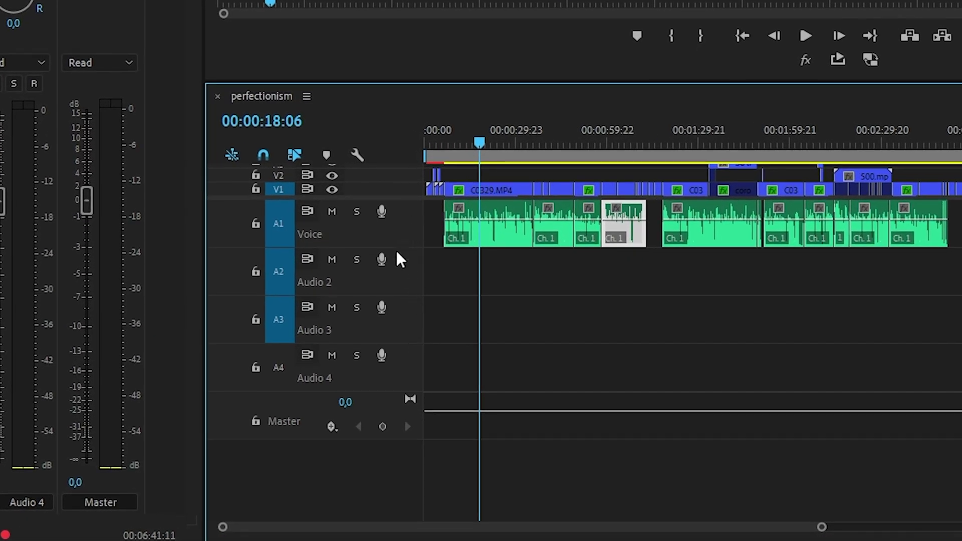
right_click(403, 275)
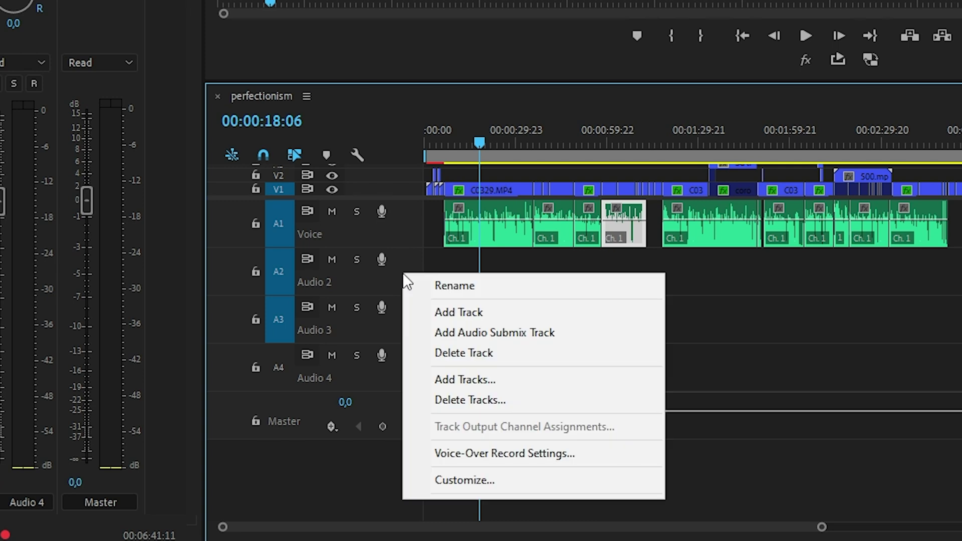
click(633, 334)
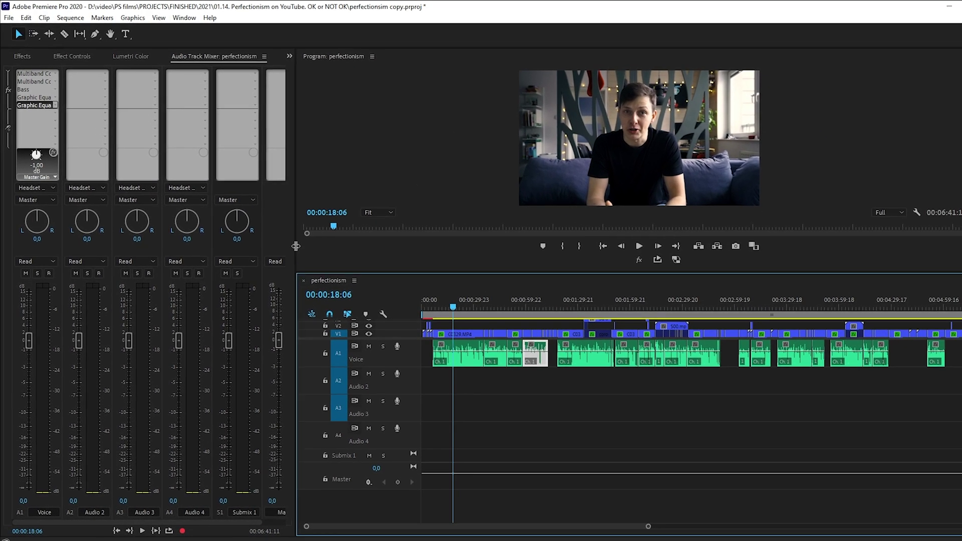
mouse_move(288, 257)
mouse_down()
mouse_move(334, 252)
mouse_move(340, 269)
mouse_up()
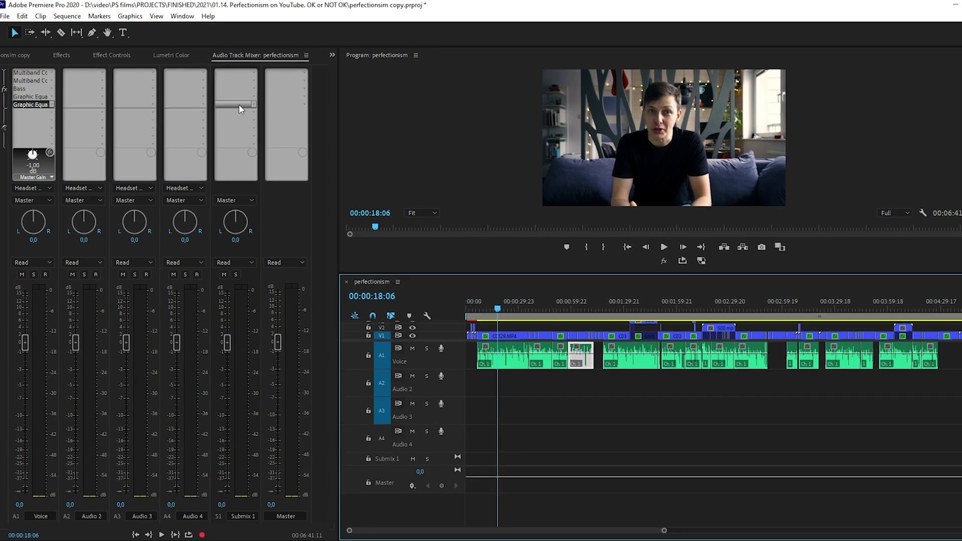
Step: Add a Dynamics effect to Submix 1 with compressor make-up at 15 dB and the limiter threshold at -1 dB
click(252, 78)
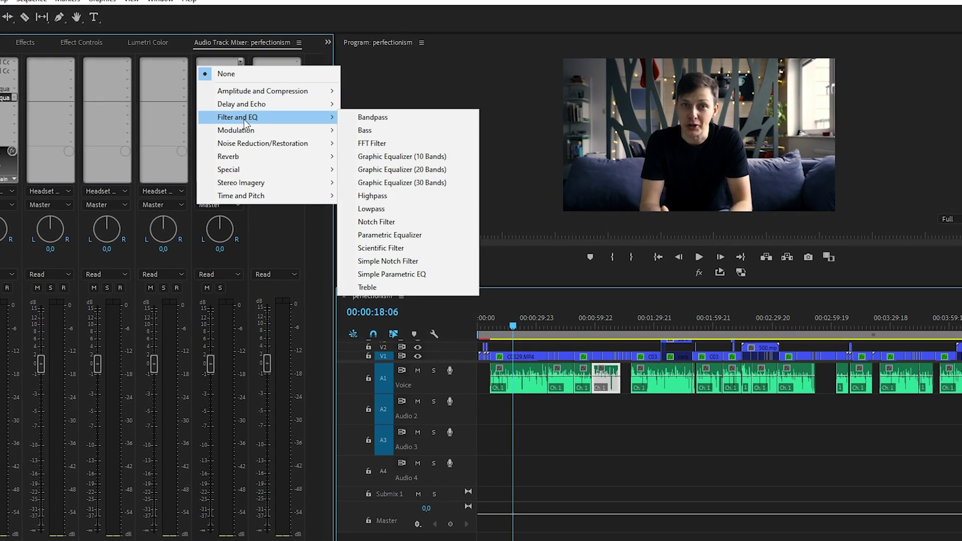
mouse_move(290, 97)
click(359, 142)
right_click(220, 55)
click(216, 102)
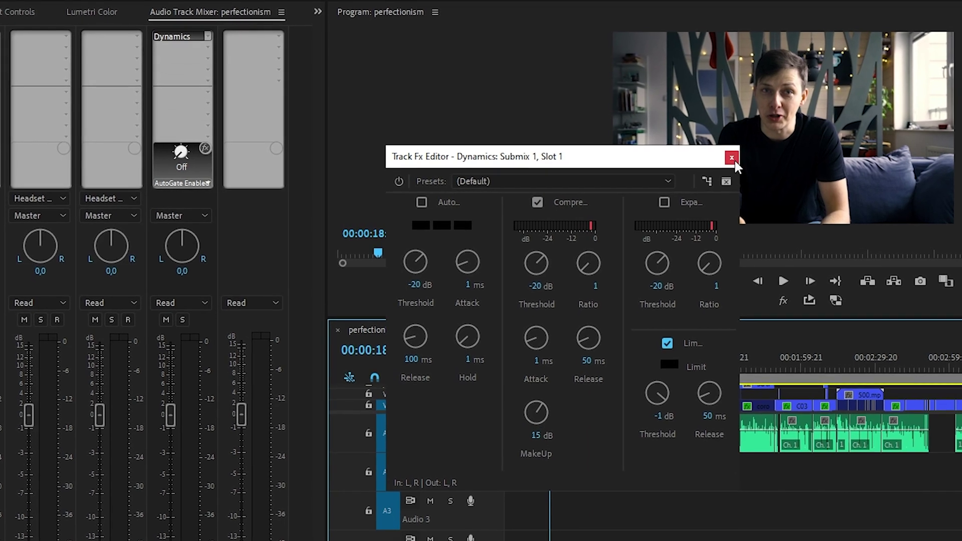
click(711, 157)
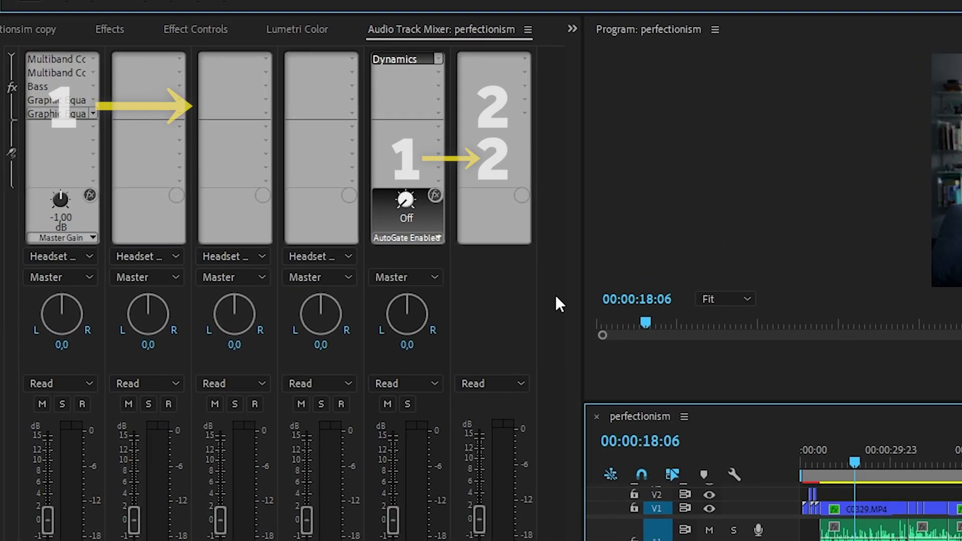
Step: Route the Voice track's output to Submix 1
key(space)
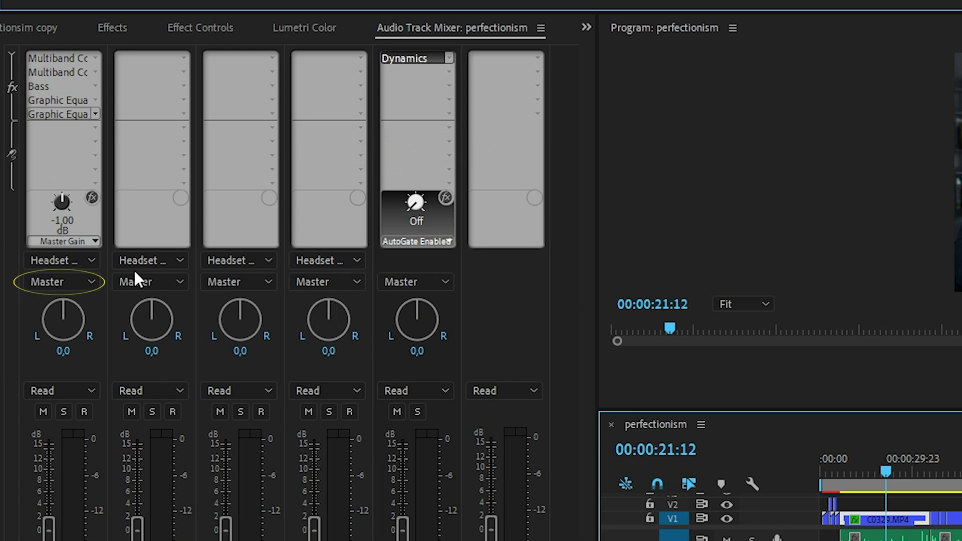
click(95, 282)
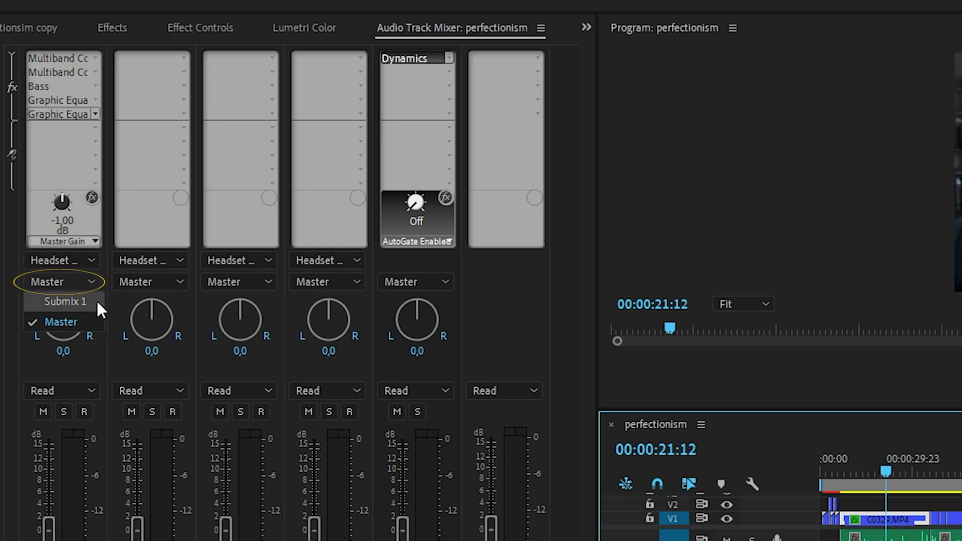
click(96, 300)
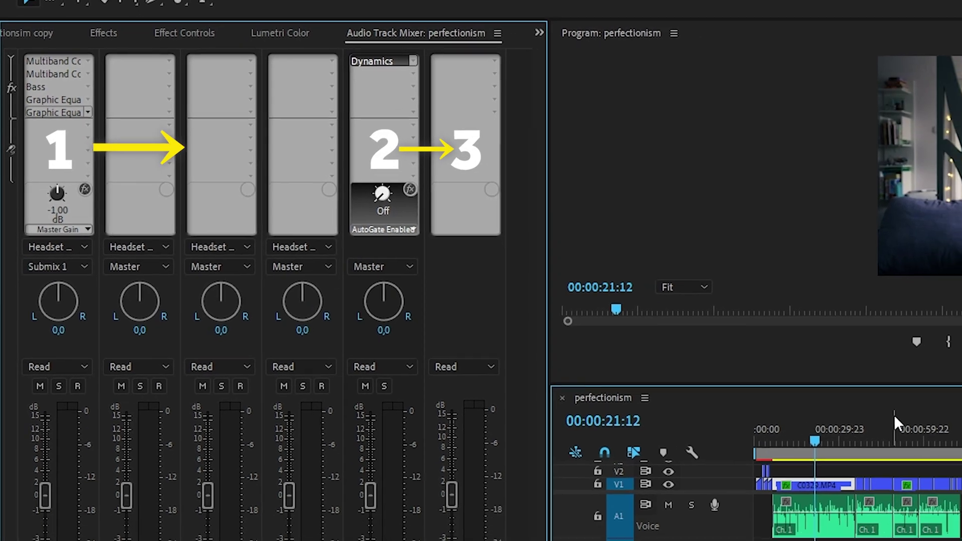
Step: Play the sequence to check the levels of the Voice, Submix 1 and Master channels
key(space)
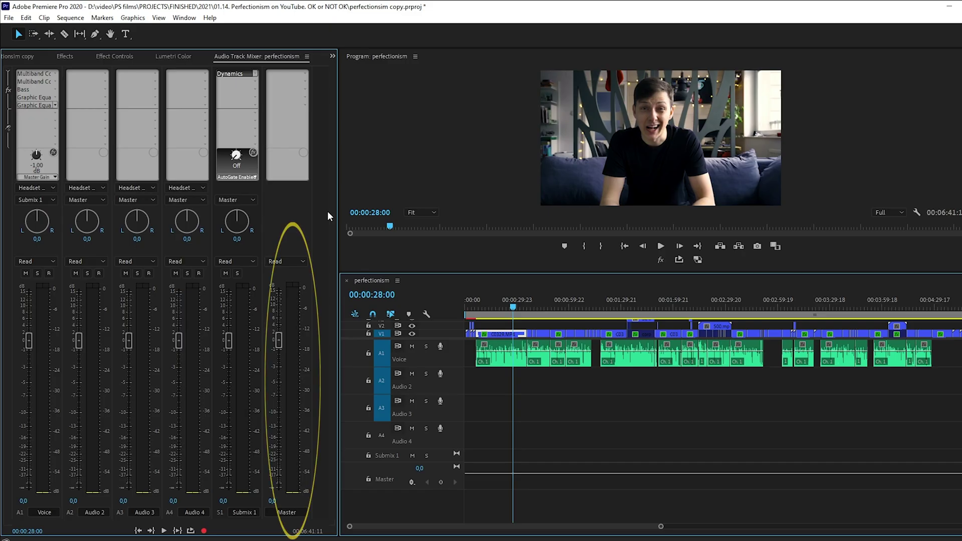
key(space)
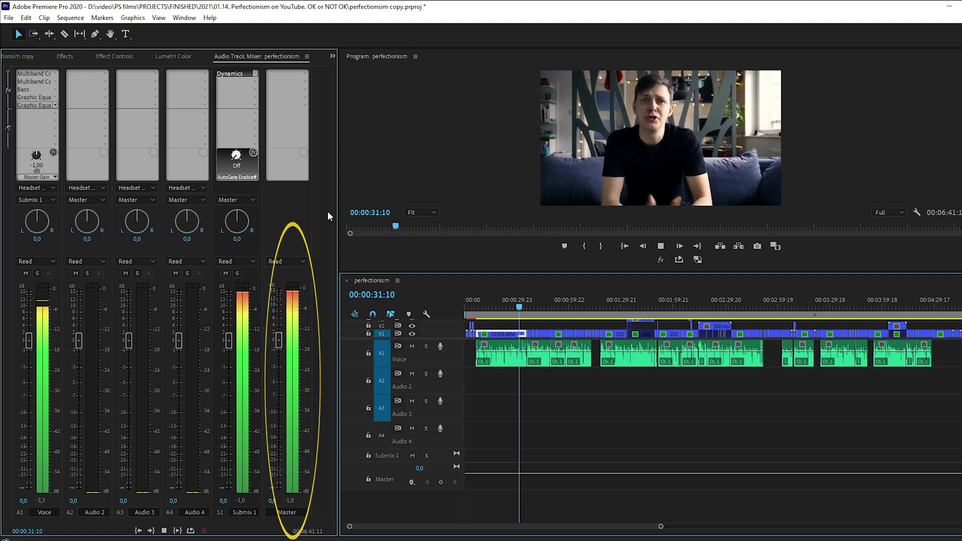
key(space)
Step: Add the Special effect Mastering to the first effect slot of the Master channel
click(305, 72)
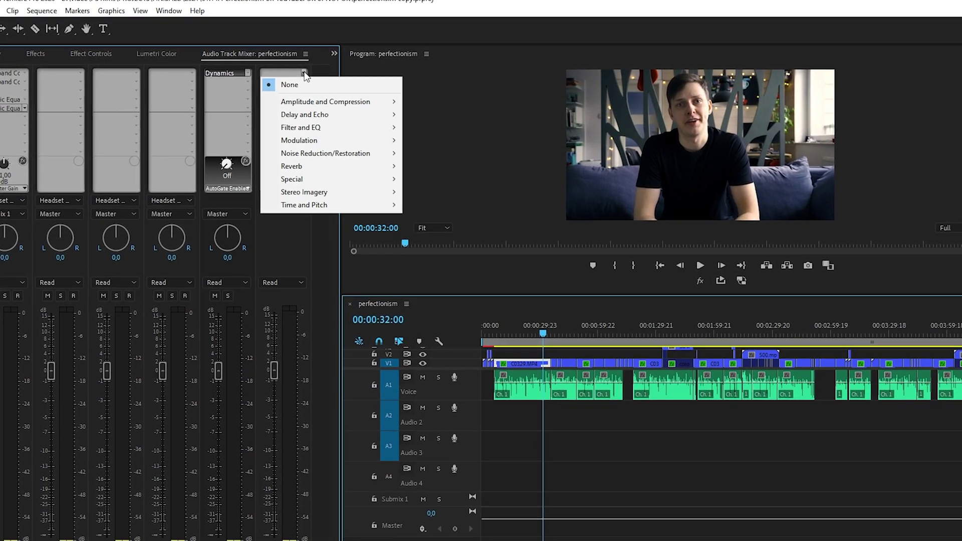
mouse_move(334, 171)
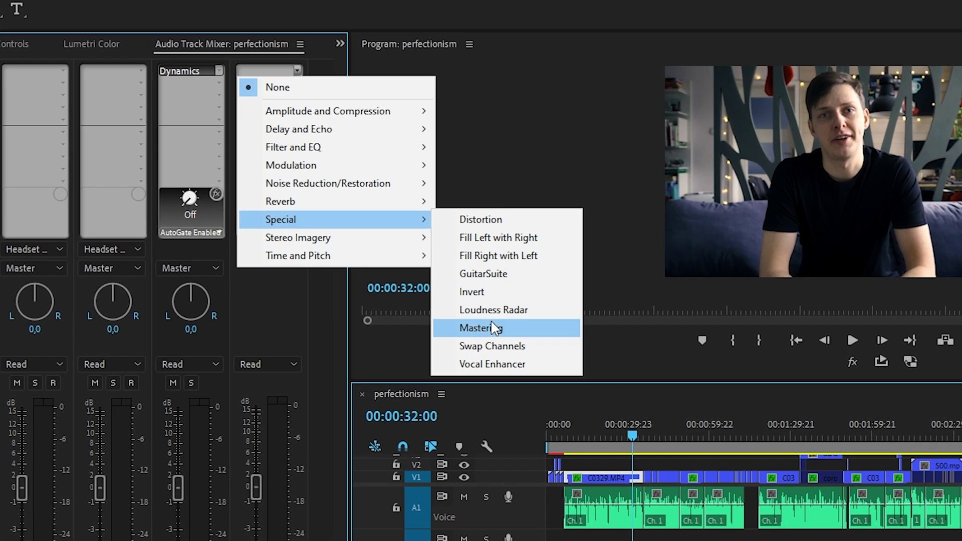
click(494, 328)
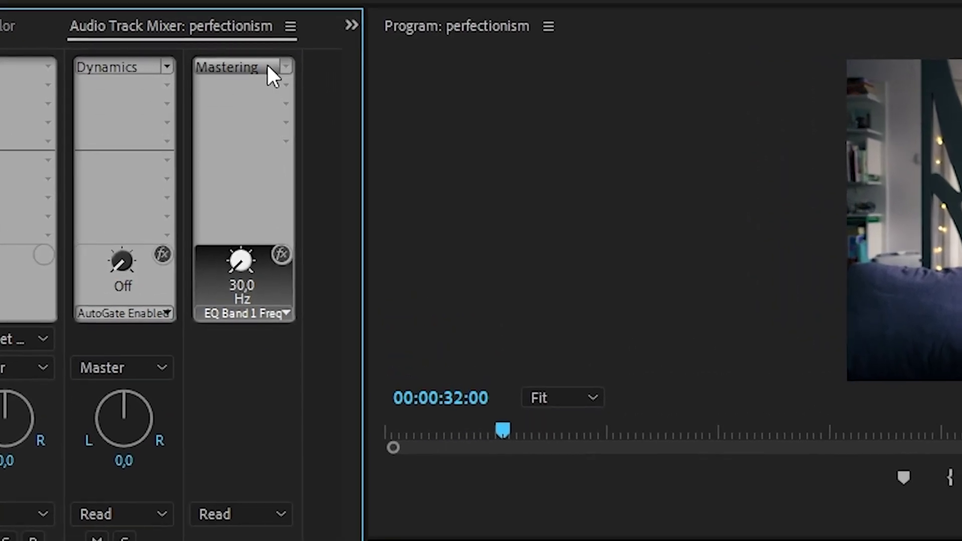
Step: In the Mastering effect, disable the Peaking and High Shelf bands, zero Reverb, Exciter and Loudness Maximizer, and set Output Gain to -0,3 dB
right_click(267, 67)
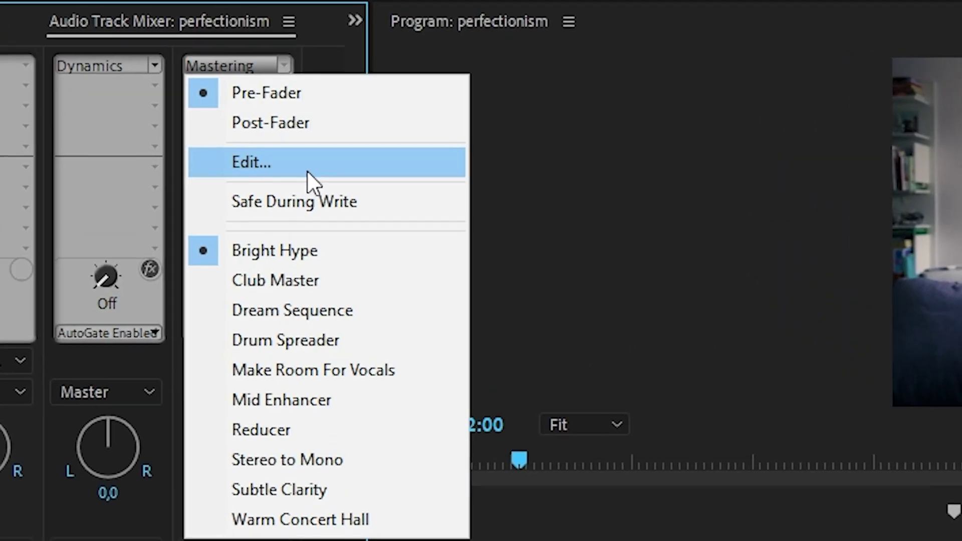
click(305, 165)
click(224, 379)
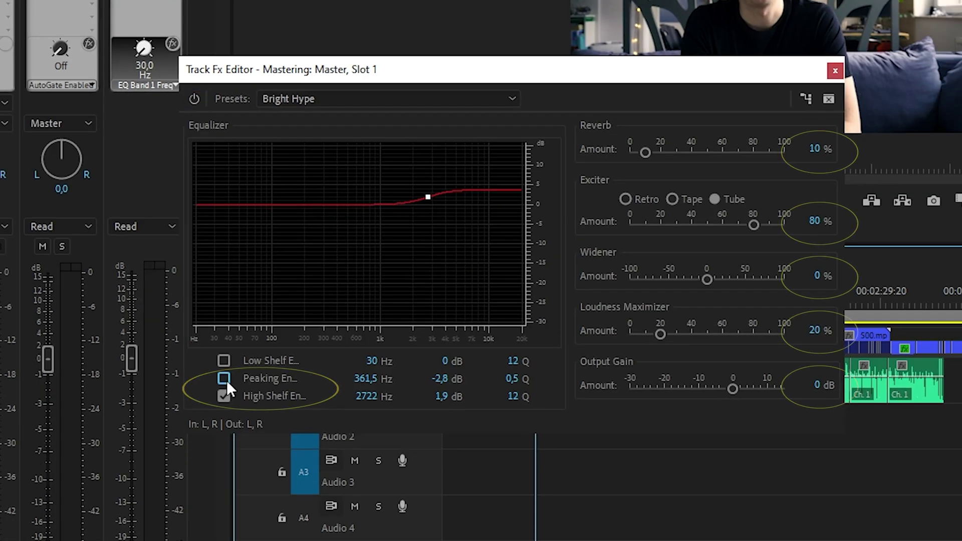
click(227, 394)
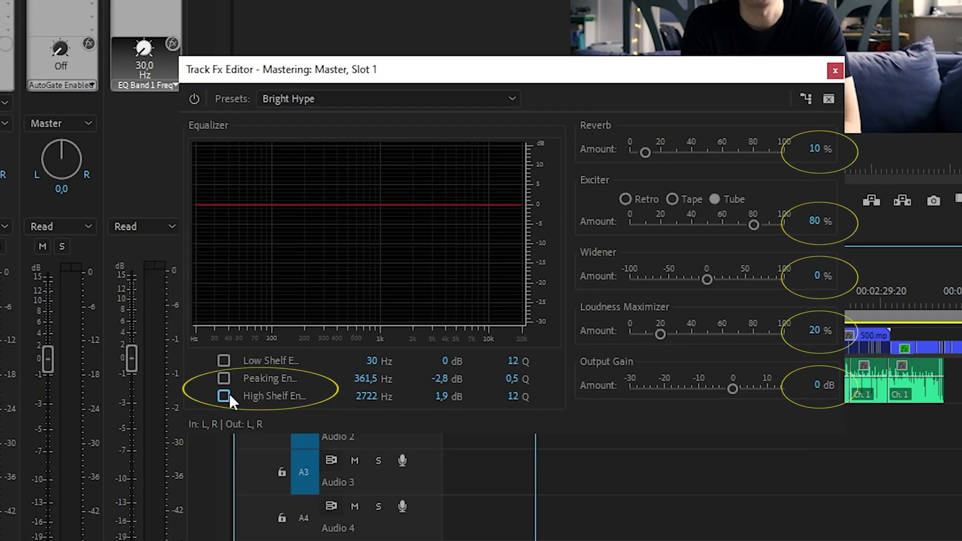
click(808, 148)
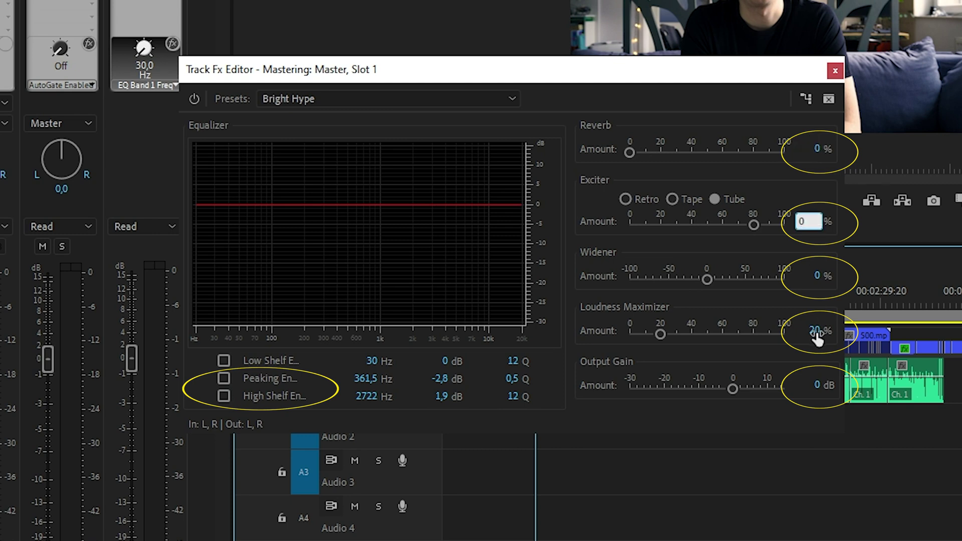
text(-0,3)
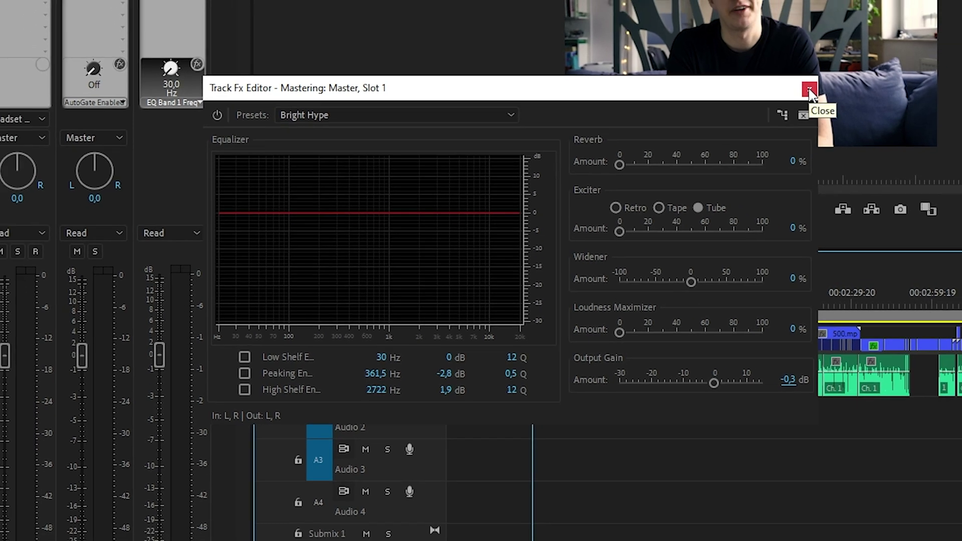
click(835, 71)
Step: Play the sequence from about 24 seconds to check the Master level with the Mastering effect applied
click(506, 304)
key(space)
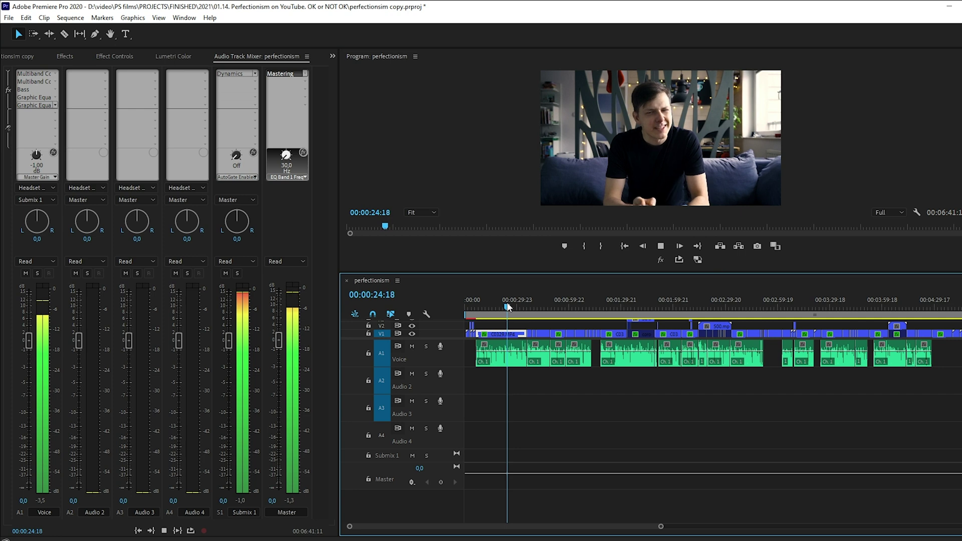
key(space)
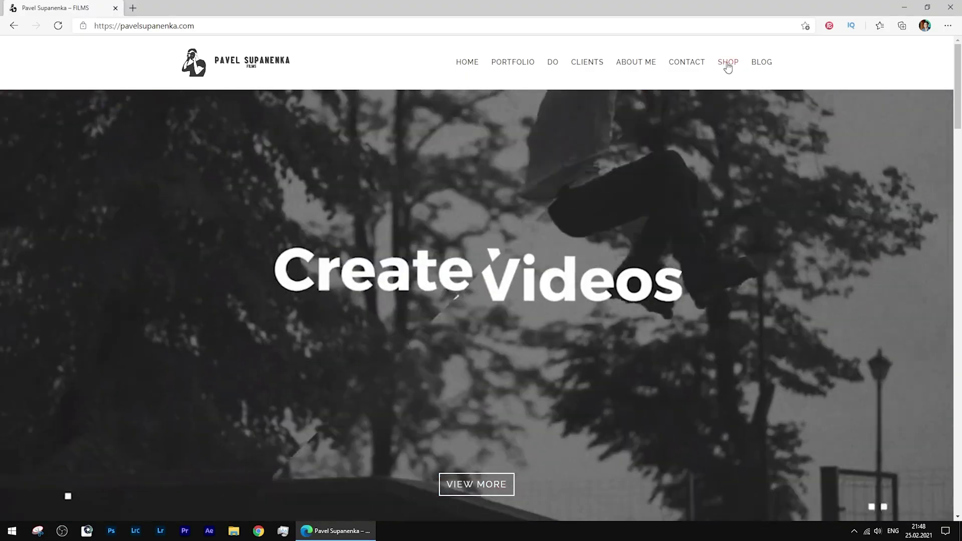
Step: In the web browser, download the Premiere Pro – (FREE) Basic Template from the website's shop and open template.prproj in Premiere Pro
click(729, 62)
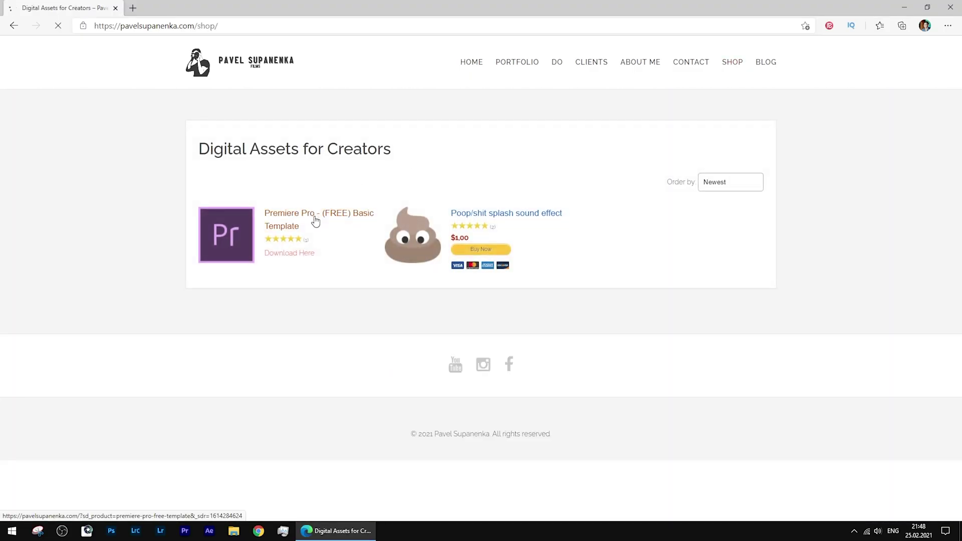
click(316, 221)
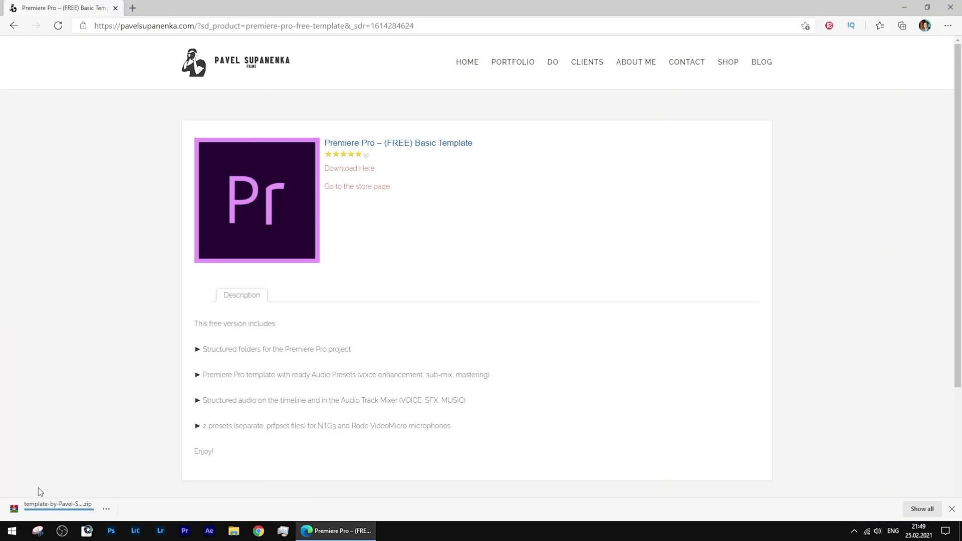
click(37, 514)
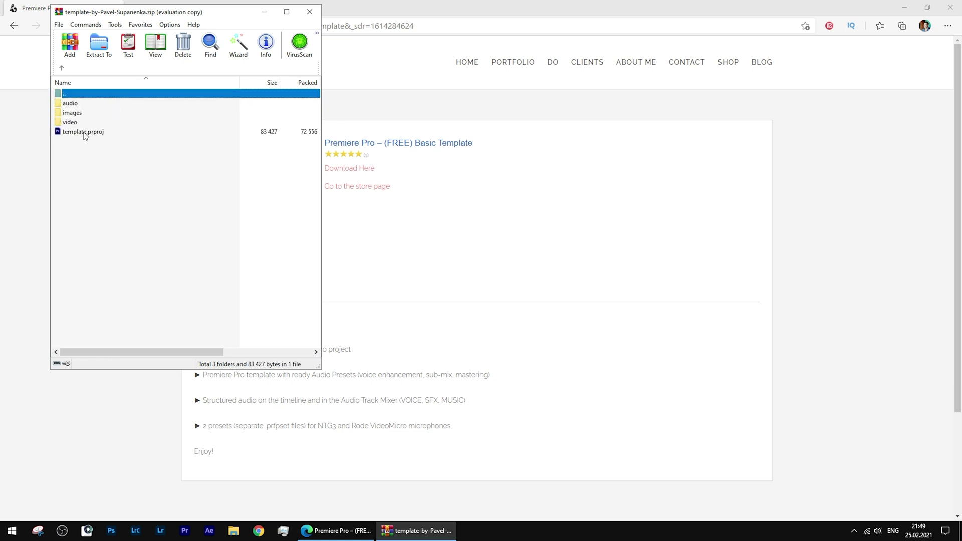
double_click(84, 132)
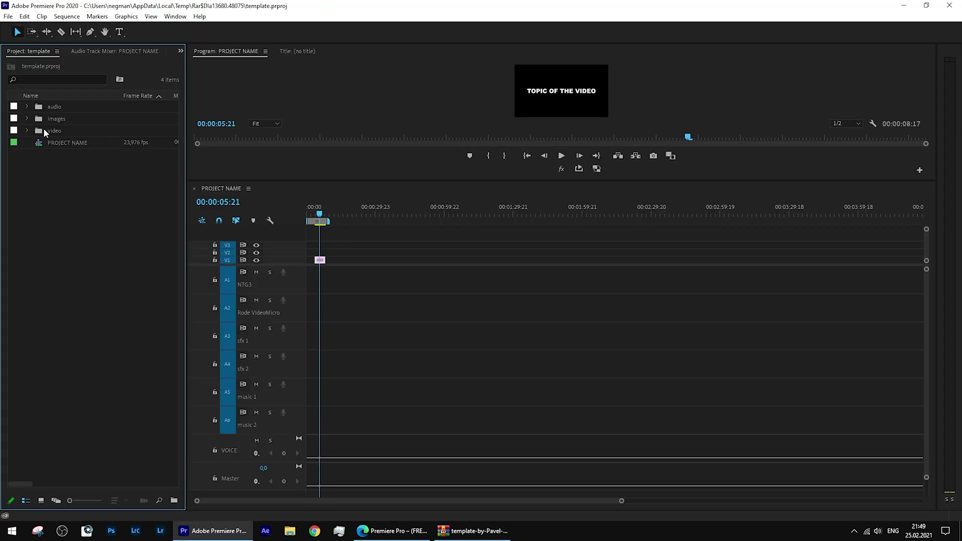
Step: Examine the template's media folders and the preset effects in its audio track mixer
click(27, 107)
click(26, 154)
click(115, 51)
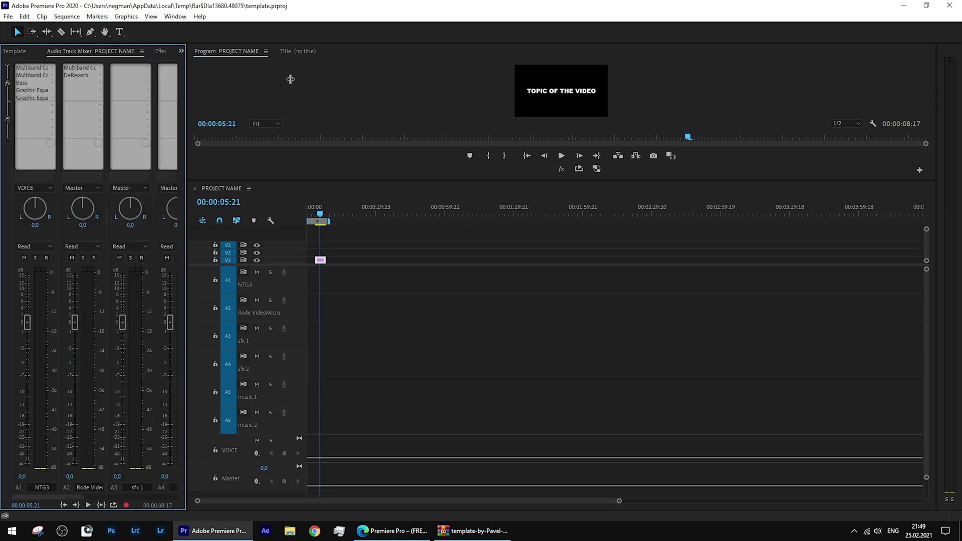